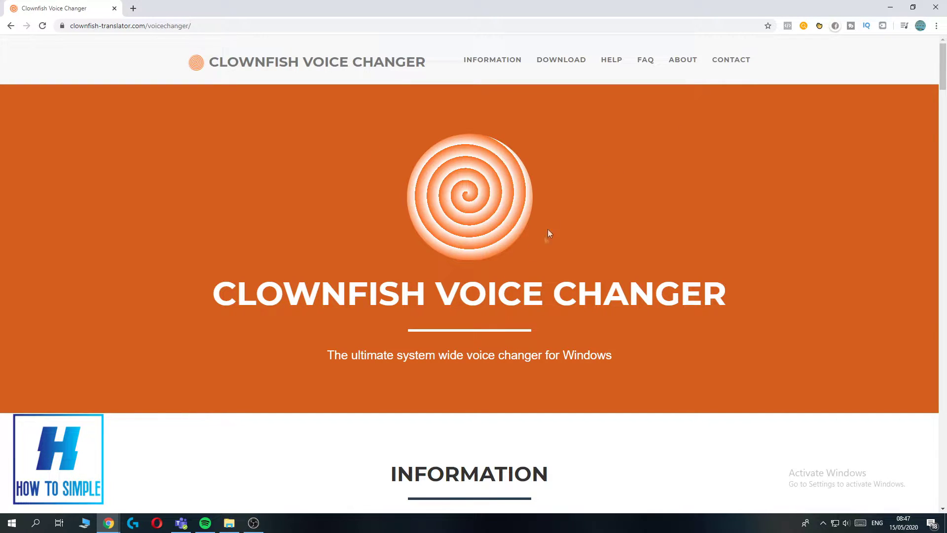
From the site's DOWNLOAD section, download the 'Download 64bit (64bit VST)' Clownfish installer.
left_click(554, 69)
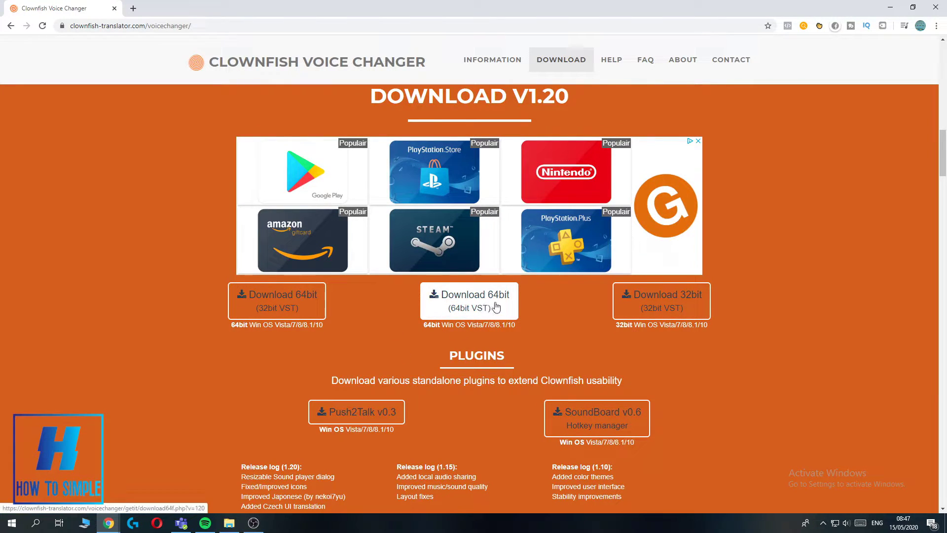
left_click(444, 314)
left_click(481, 309)
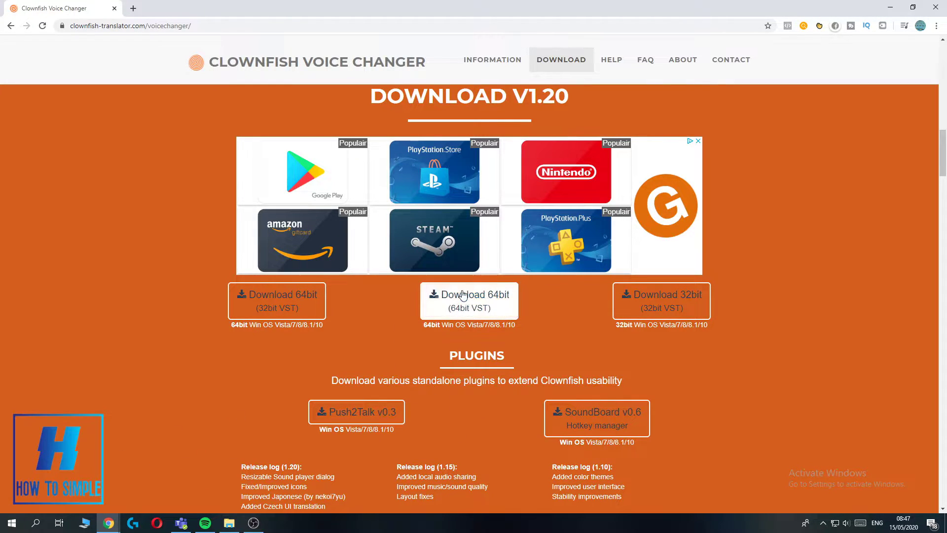
left_click(462, 304)
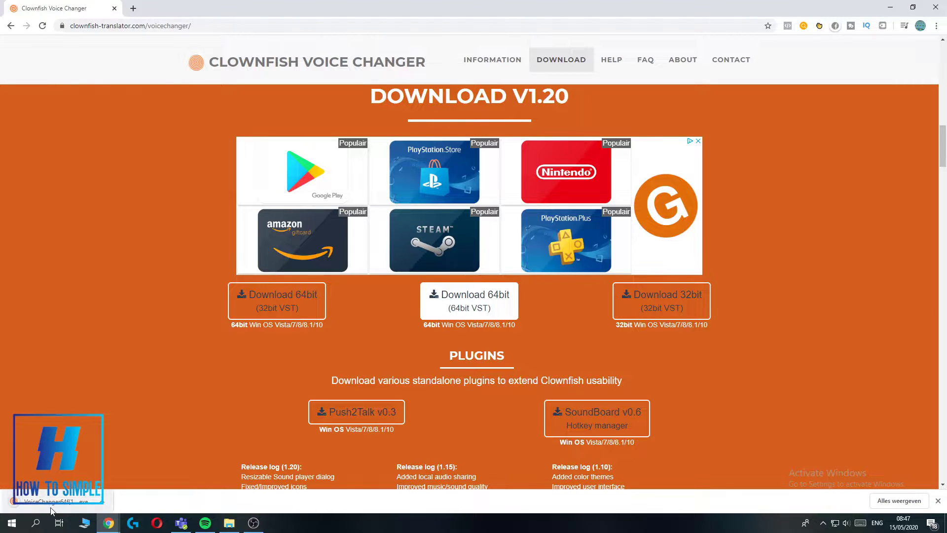
Run the downloaded installer, keeping the default components and the Program Files install folder.
left_click(82, 508)
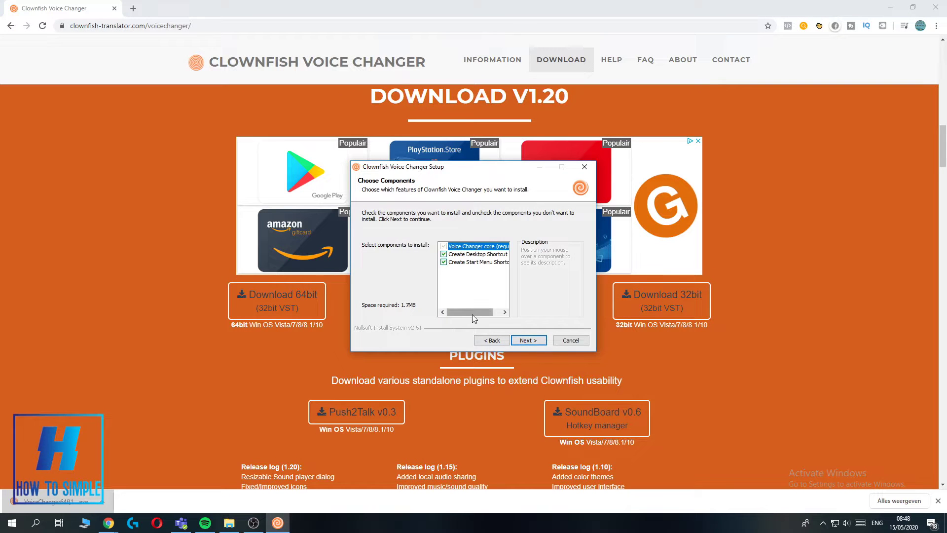
mouse_move(469, 312)
left_mouse_down()
mouse_move(478, 312)
mouse_move(470, 317)
left_mouse_up()
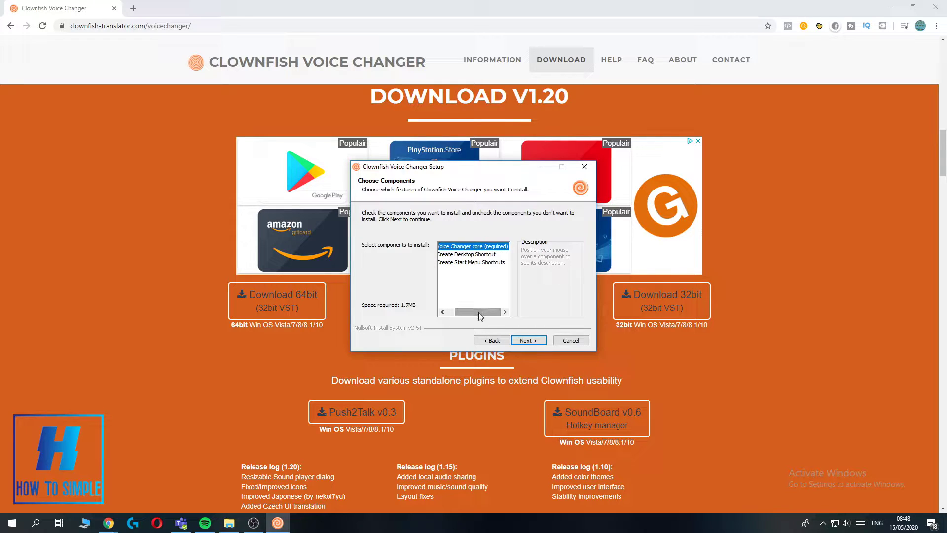
left_click(527, 340)
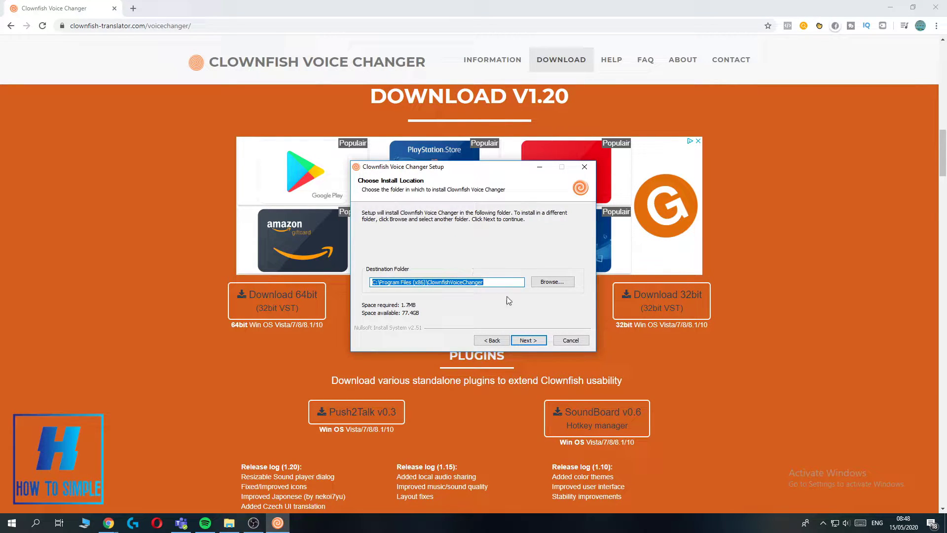
left_click(530, 342)
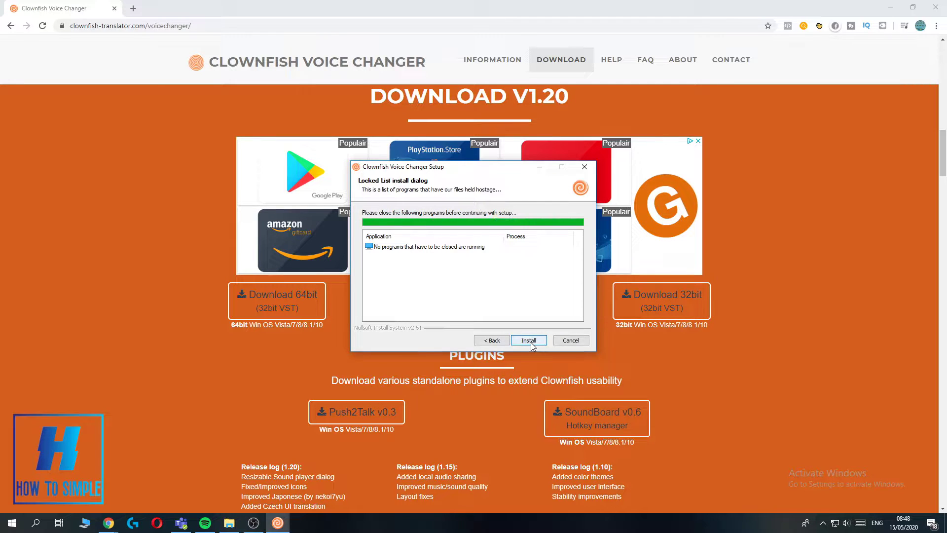
Install Clownfish Voice Changer, then finish and close the setup wizard.
left_click(530, 342)
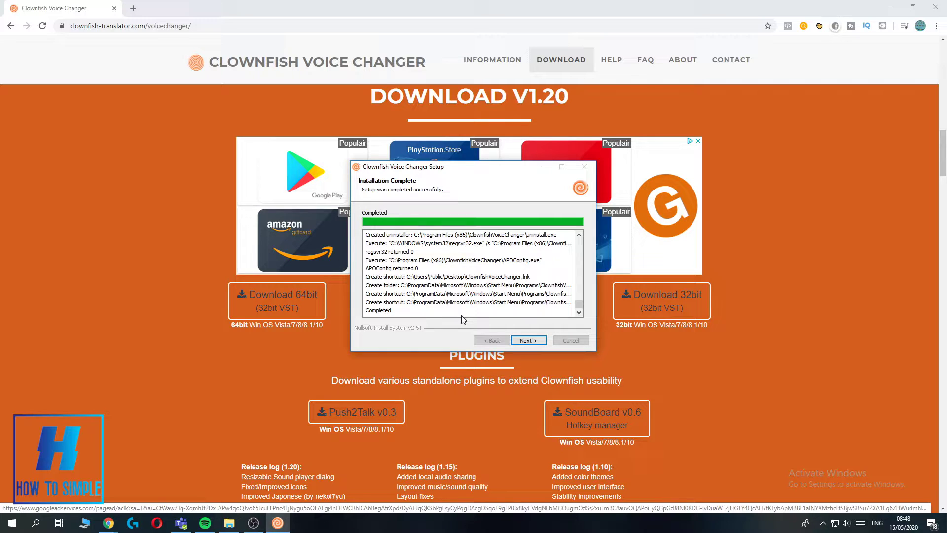
left_click(528, 341)
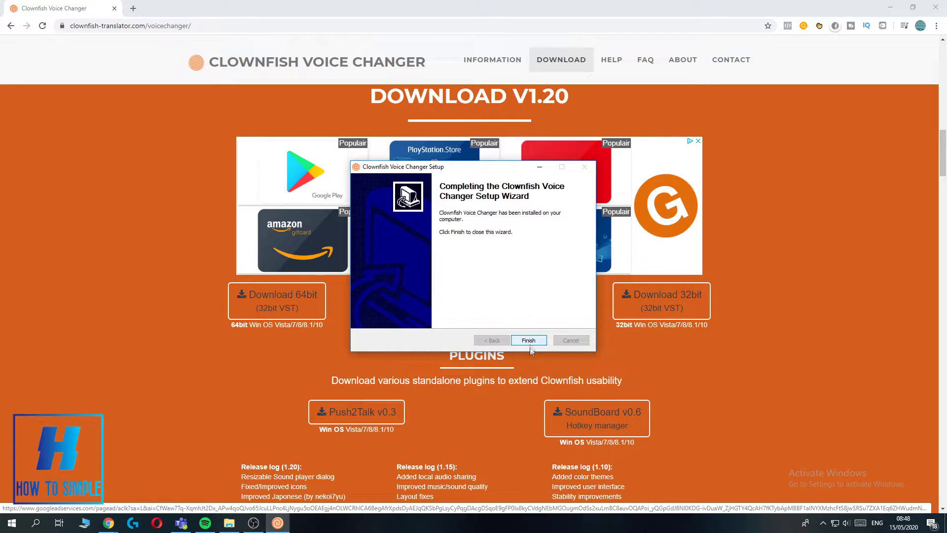
left_click(524, 340)
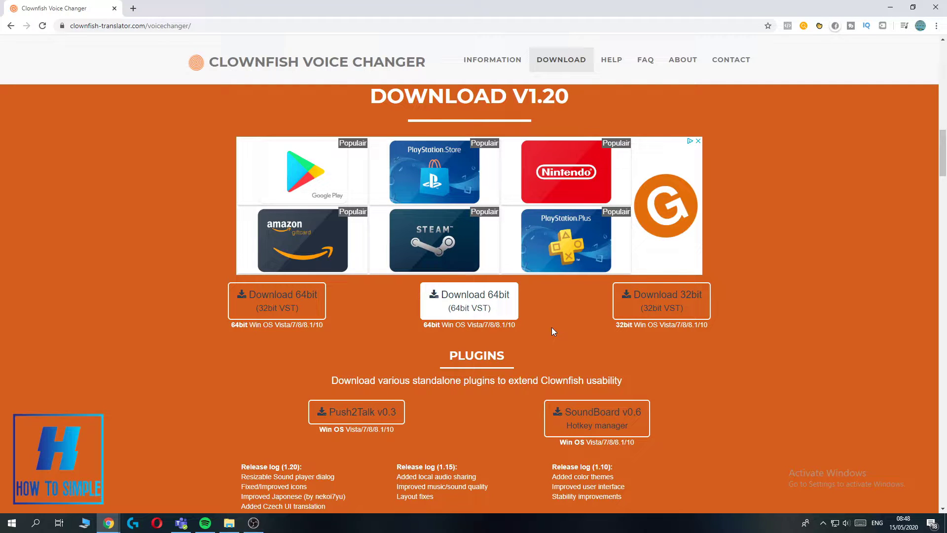
Close Chrome, select the Clownfish desktop shortcut, and show the hidden tray icons.
left_click(940, 9)
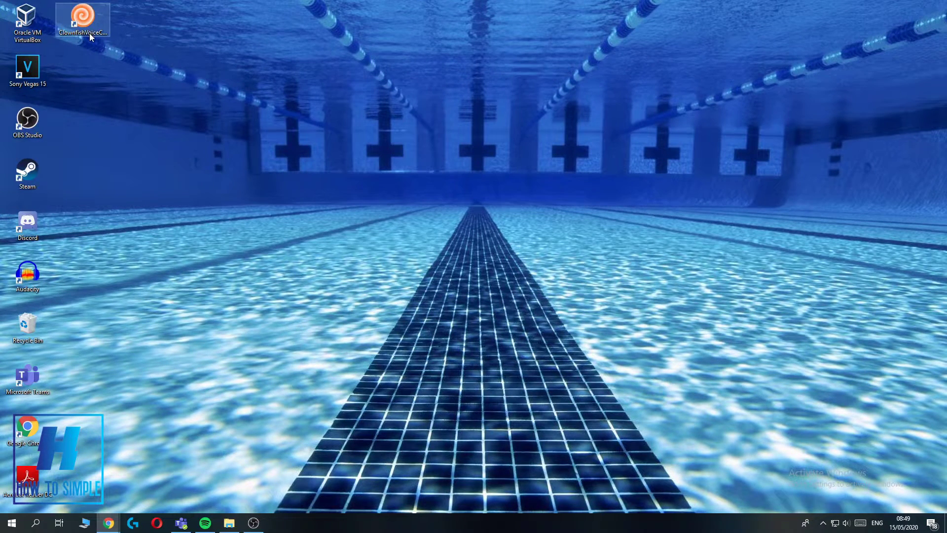
left_click(88, 26)
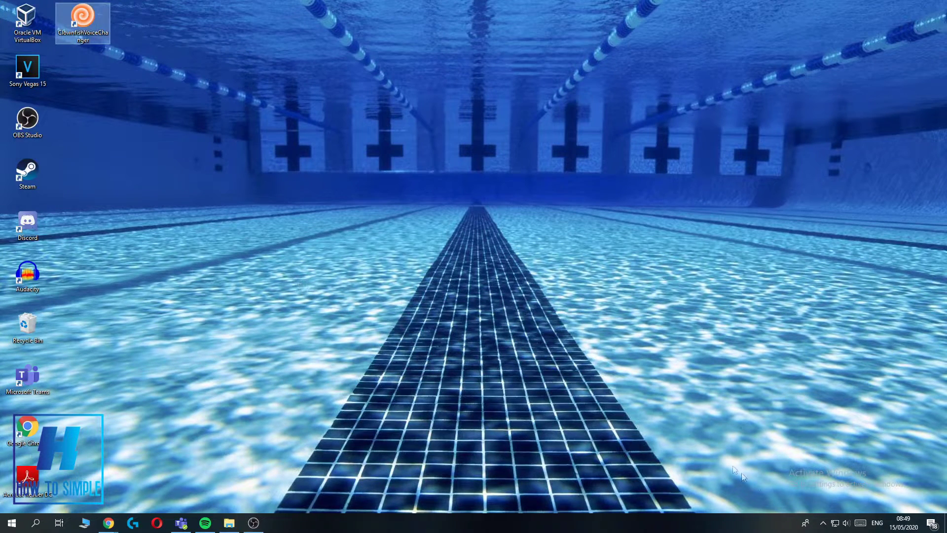
left_click(824, 522)
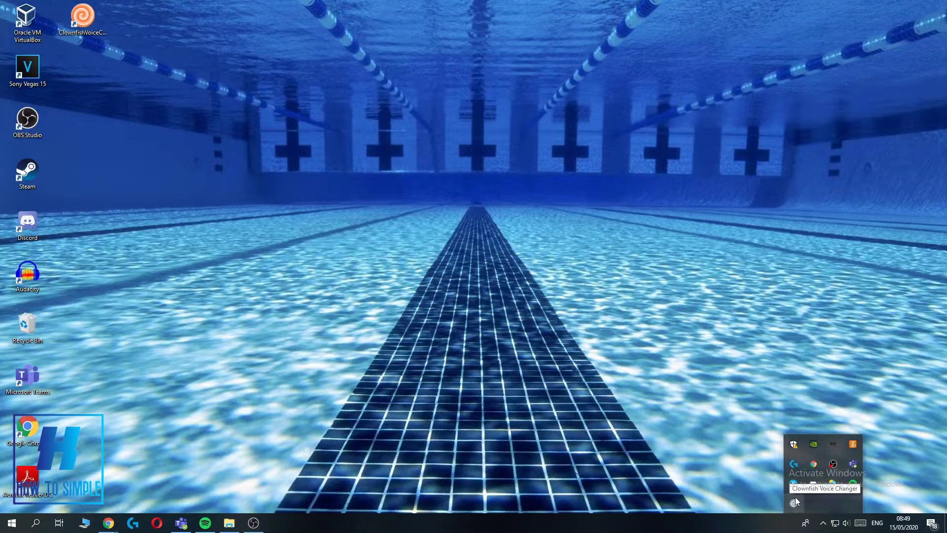
right_click(798, 505)
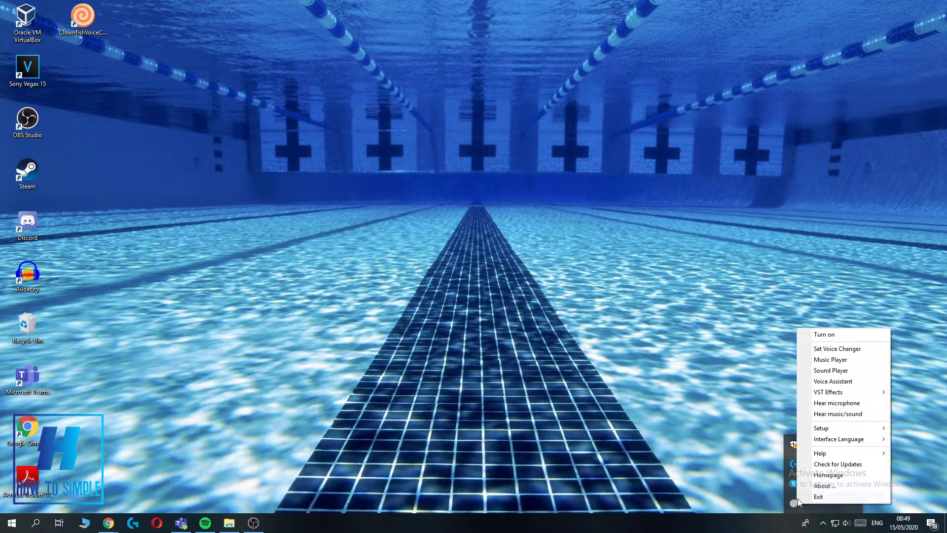
mouse_move(826, 434)
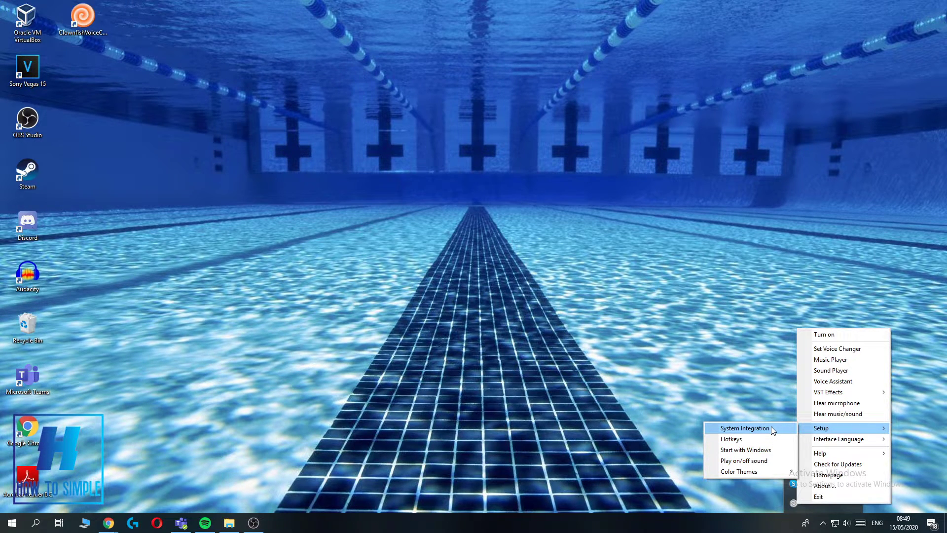
left_click(770, 427)
left_click_drag(230, 112, 414, 145)
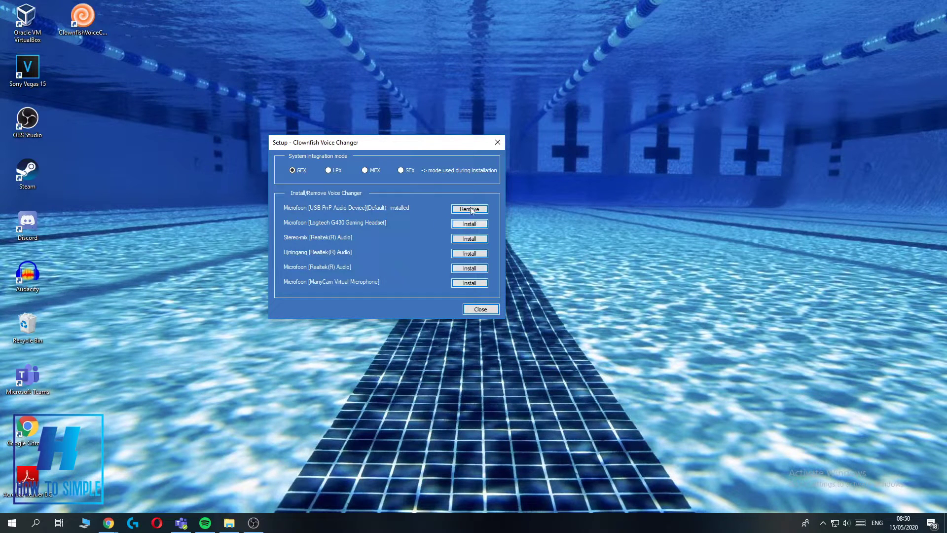
Close the finished installer and open Clownfish's Set Voice Changer window from its tray icon.
left_click(464, 311)
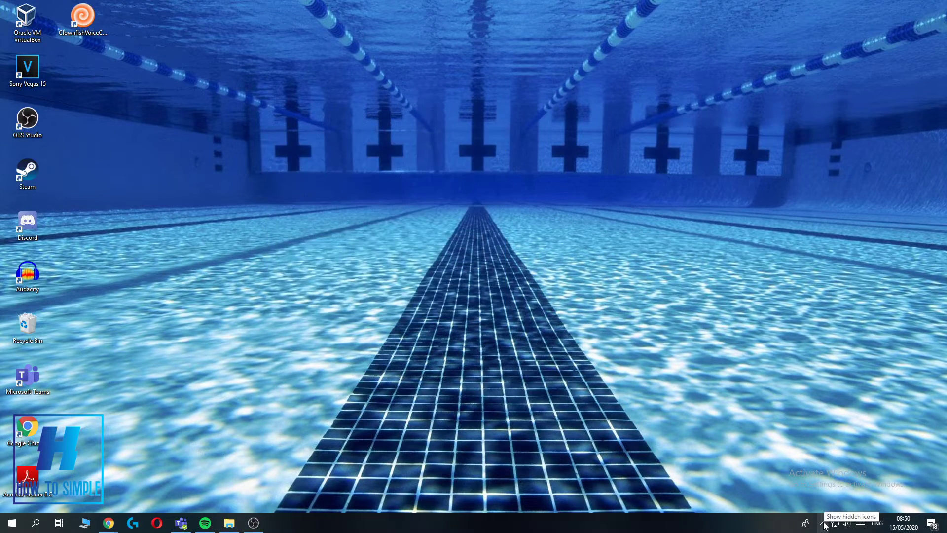
left_click(823, 524)
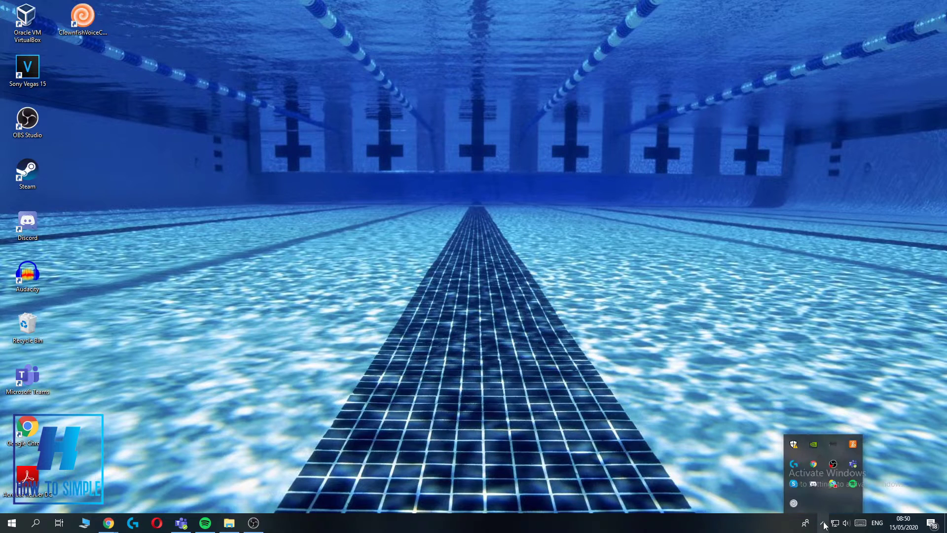
right_click(793, 504)
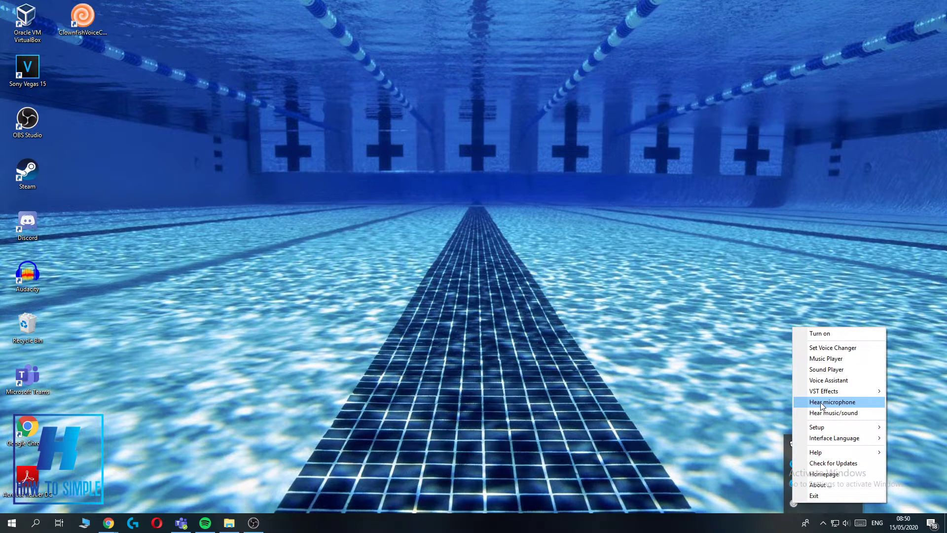
left_click(856, 350)
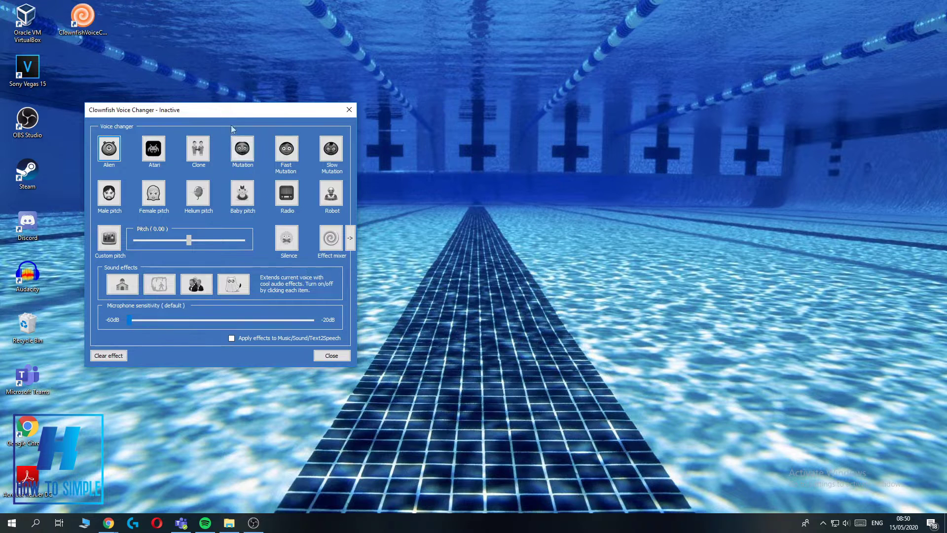
mouse_move(239, 109)
left_mouse_down()
mouse_move(513, 138)
mouse_move(500, 131)
left_mouse_up()
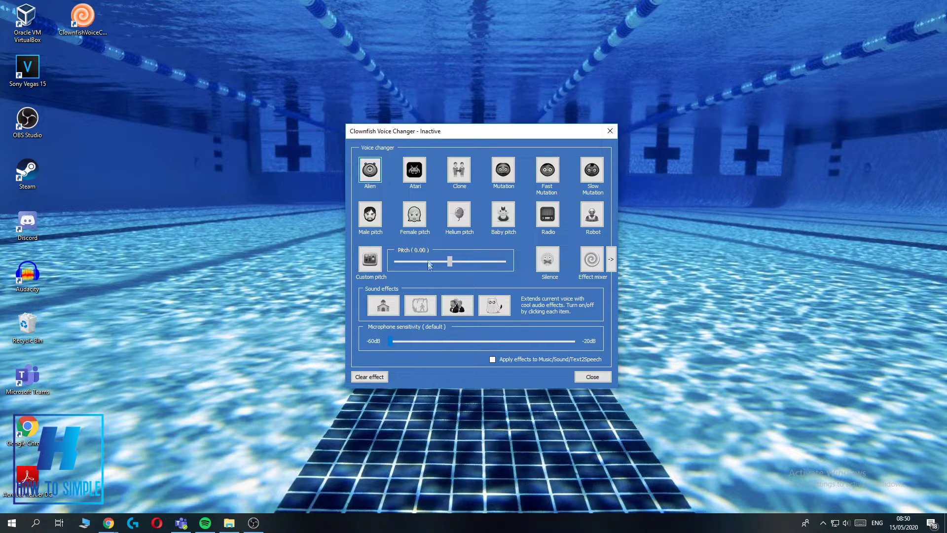
Try the Helium, Female and Male pitch voices, then clear the effect.
left_click(461, 222)
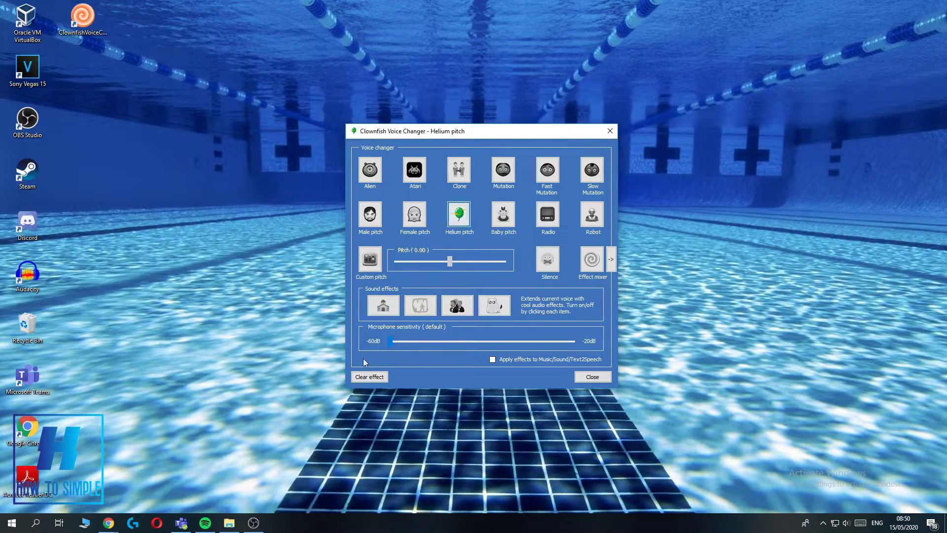
left_click(370, 379)
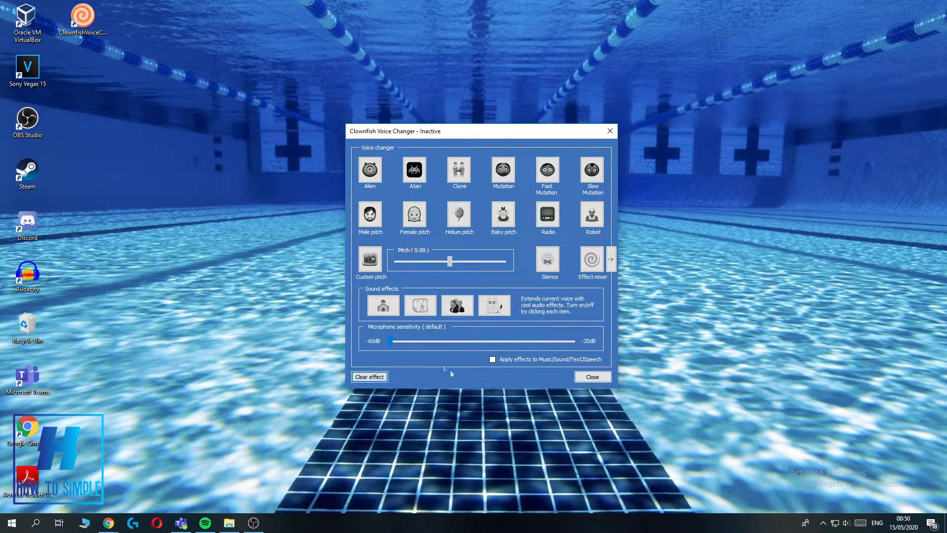
left_click(451, 217)
left_click(414, 214)
left_click(370, 214)
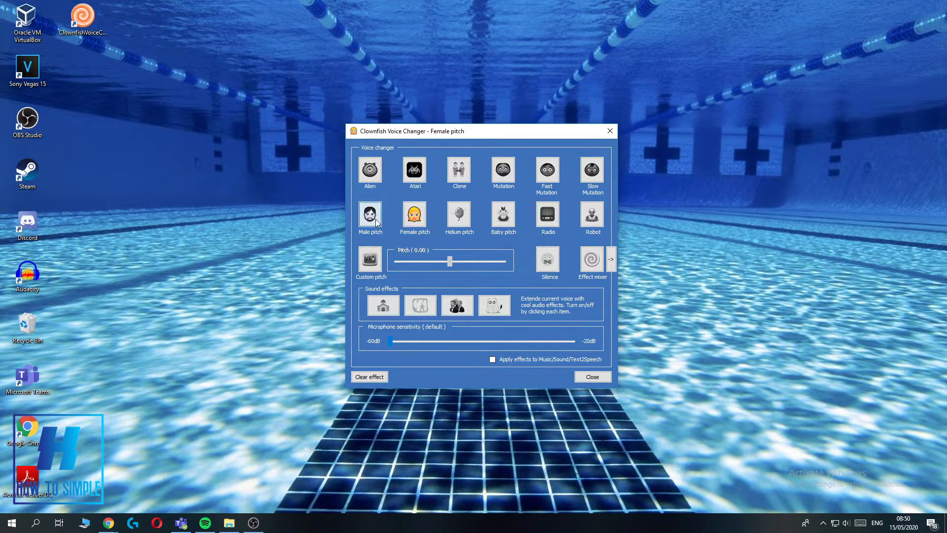
left_click(370, 379)
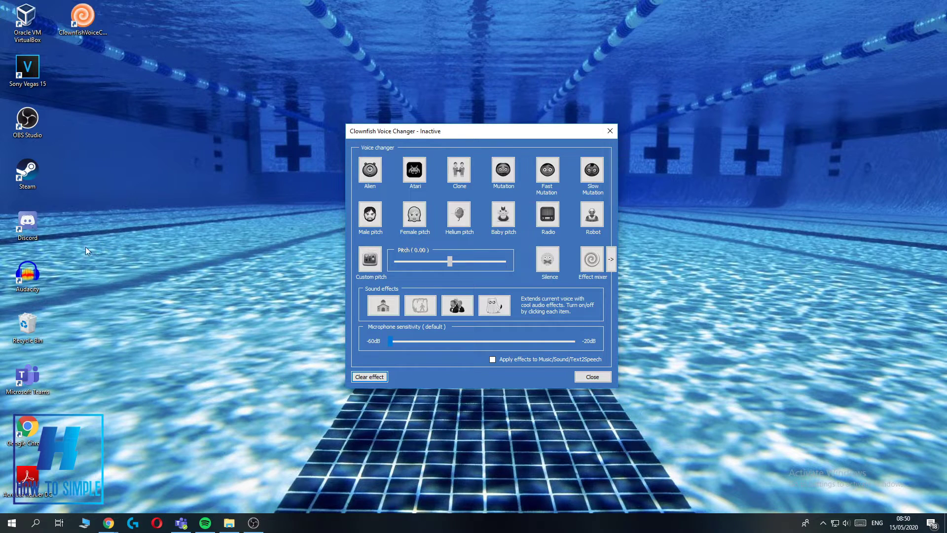
Launch Discord from its desktop shortcut, leave the settings screen, then open User Settings.
double_click(31, 223)
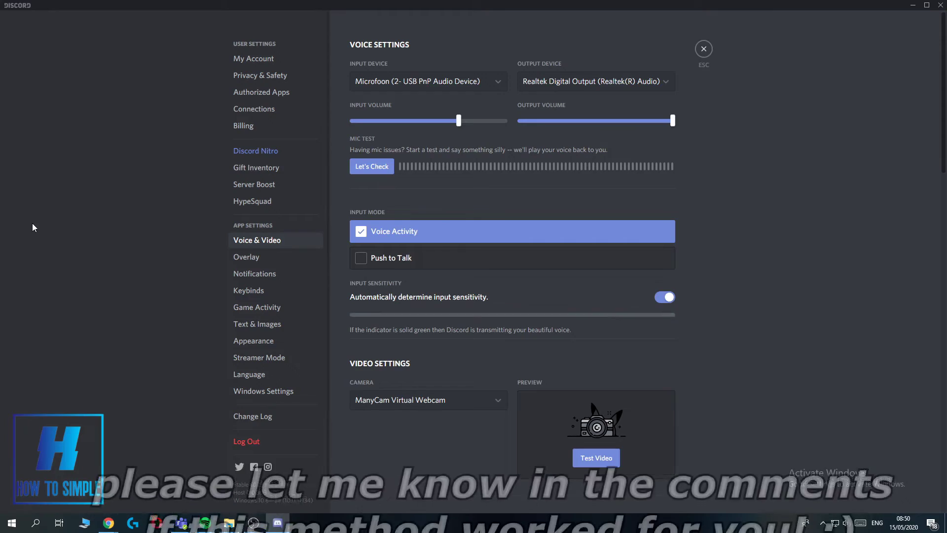
left_click(704, 48)
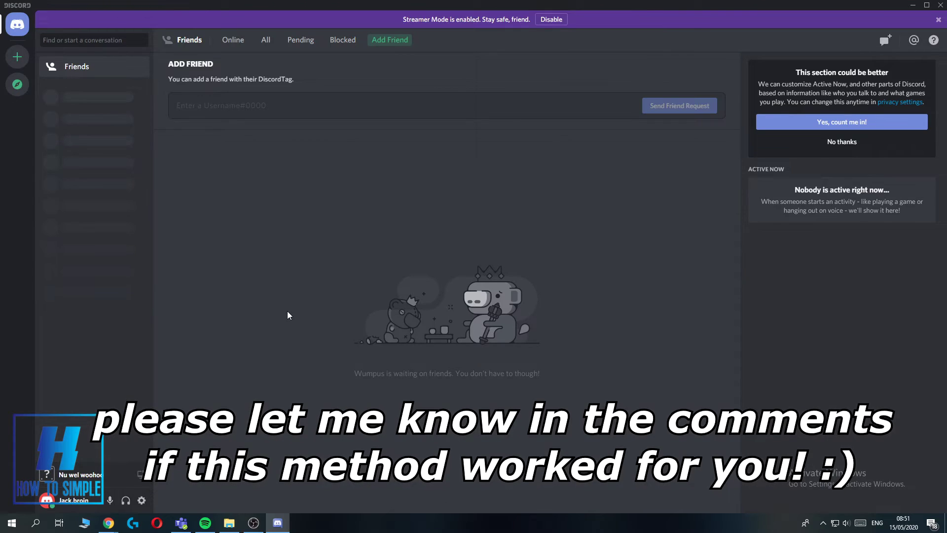
left_click(142, 501)
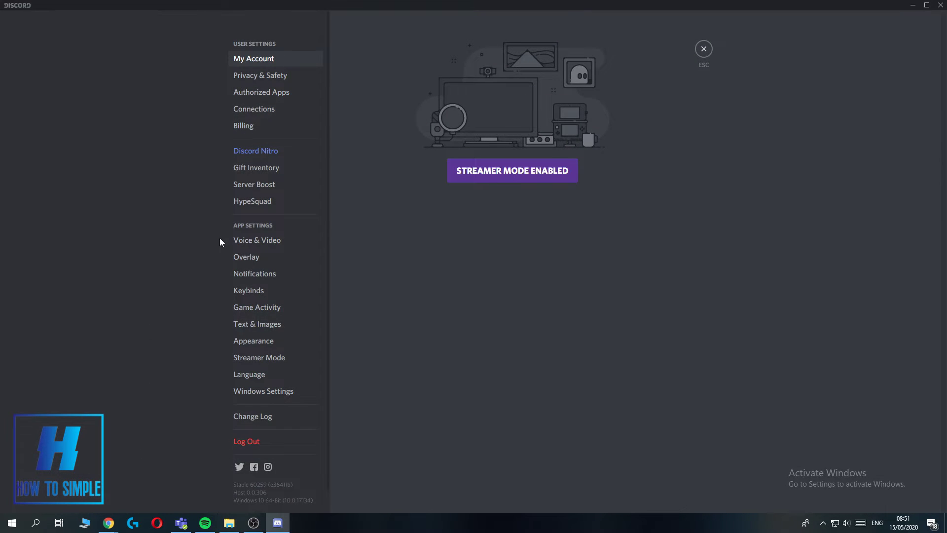
Set the Voice & Video input device to Microfoon (2- USB PnP Audio Device) and close settings.
left_click(259, 243)
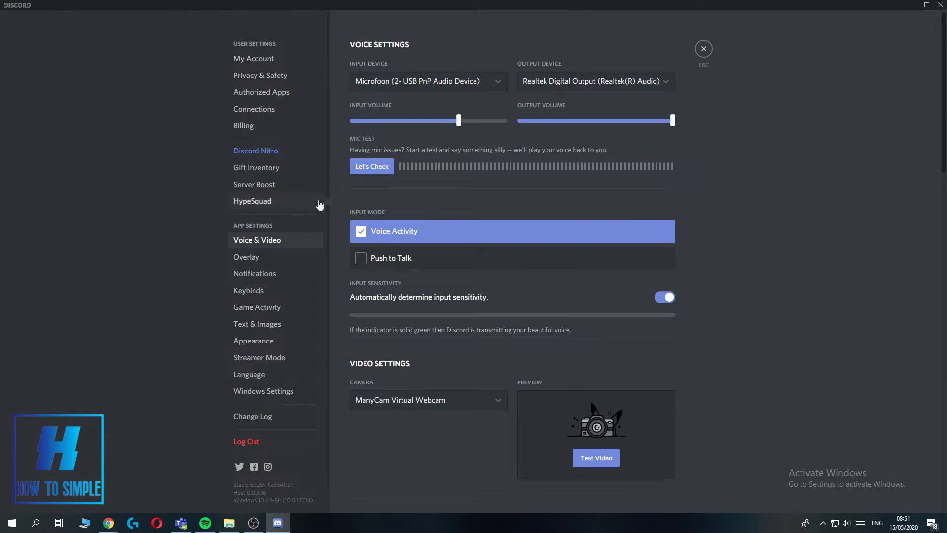
left_click(369, 80)
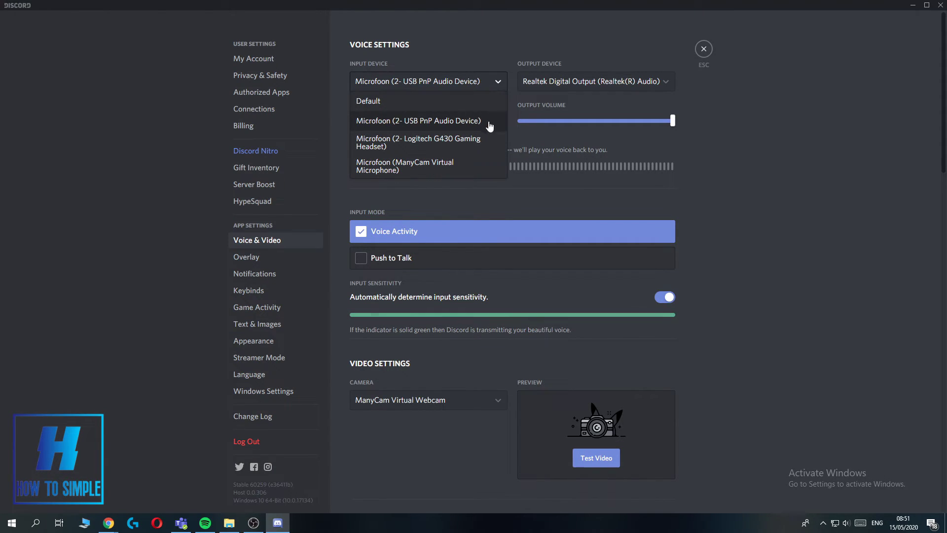
left_click(421, 122)
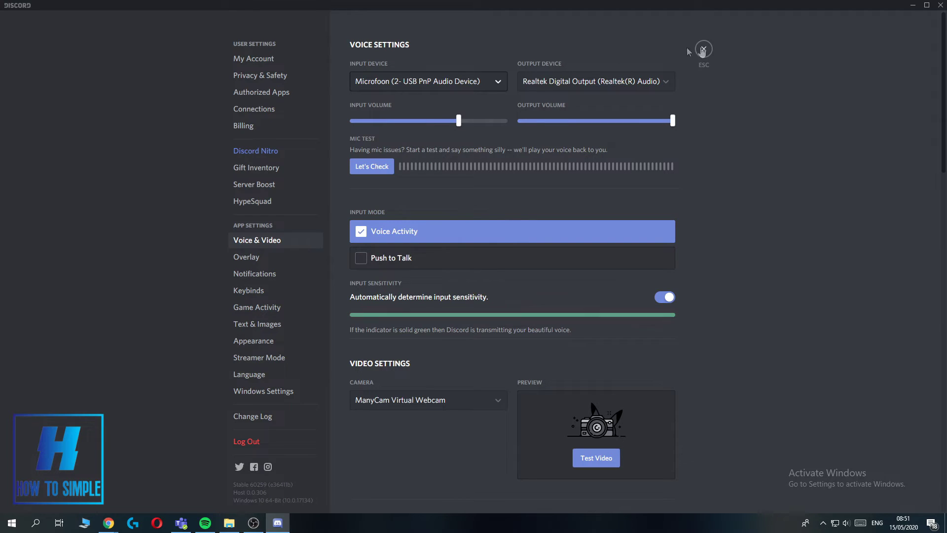
left_click(704, 49)
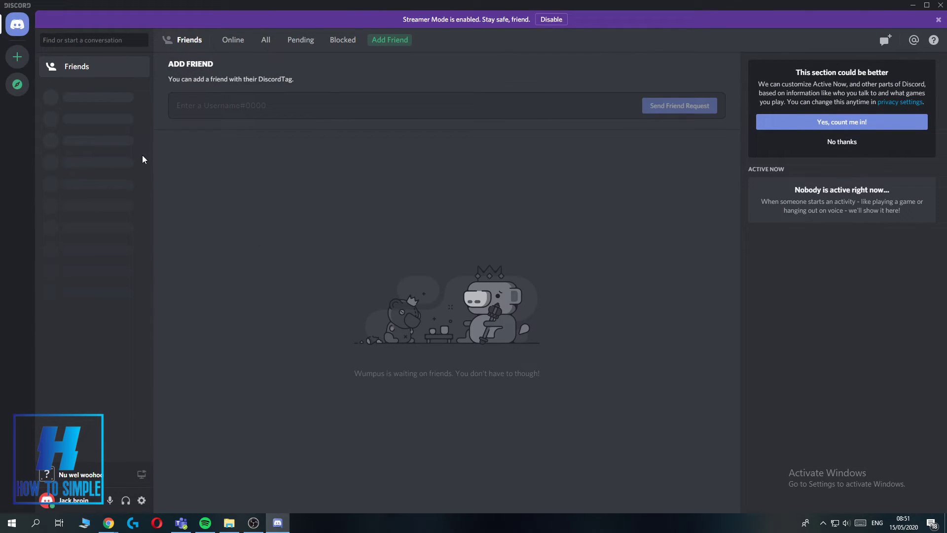